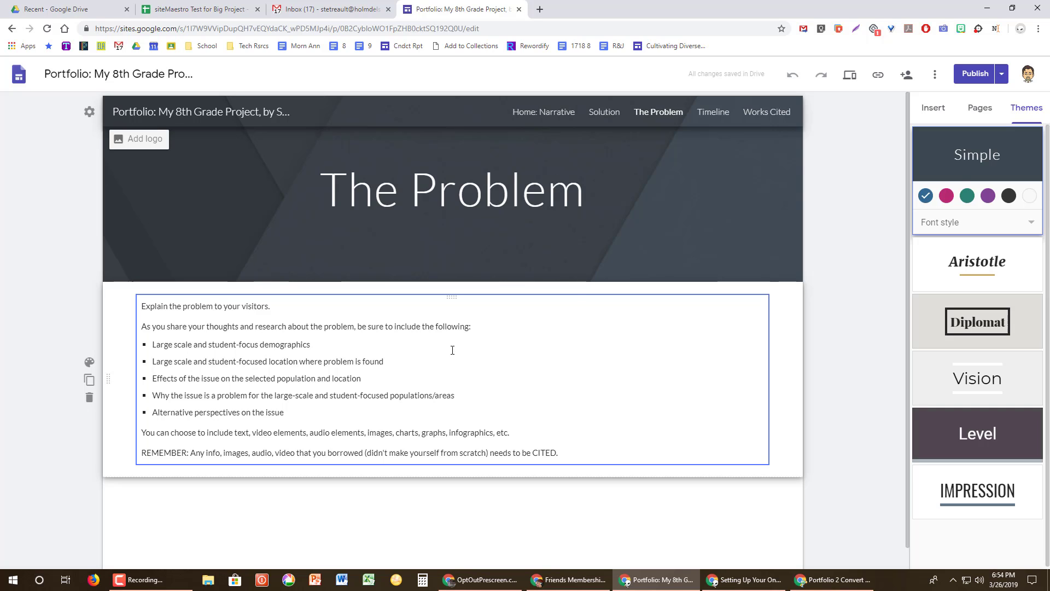
Read the citation reminder on The Problem page and the instructions on the Timeline page
double_click(245, 454)
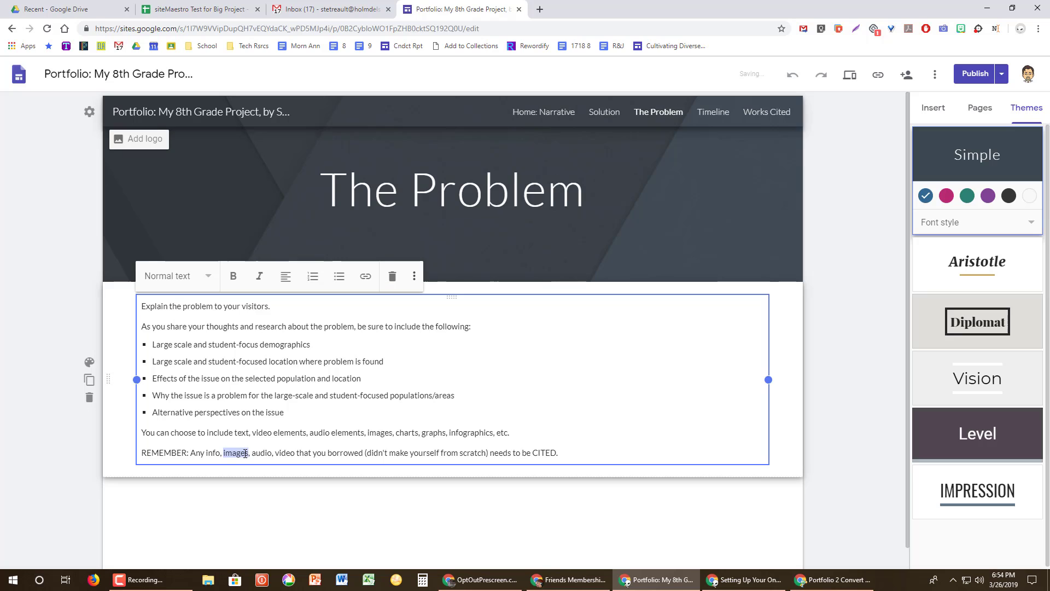
triple_click(245, 453)
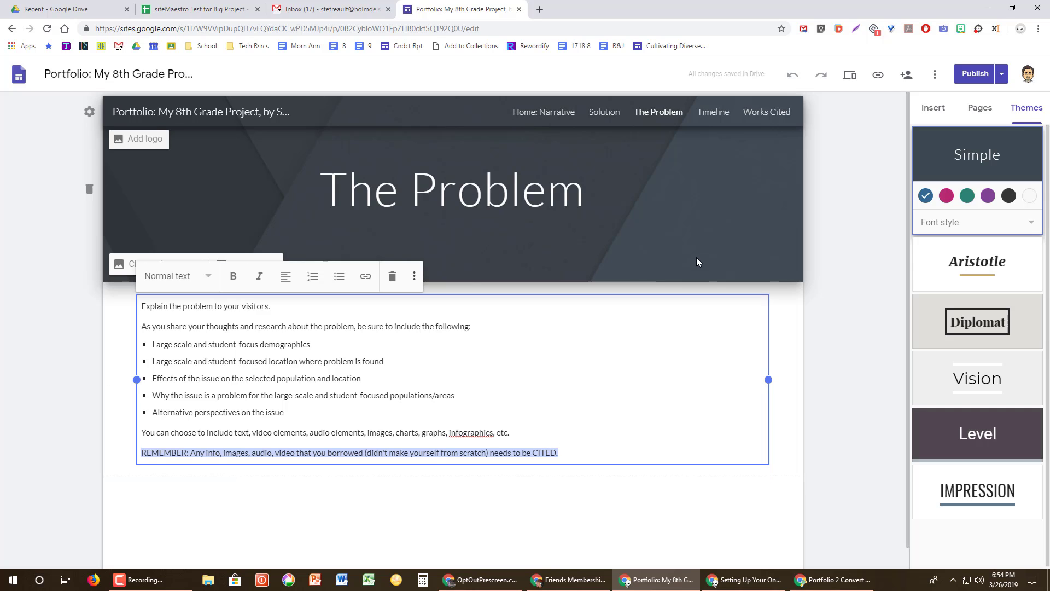
left_click(706, 112)
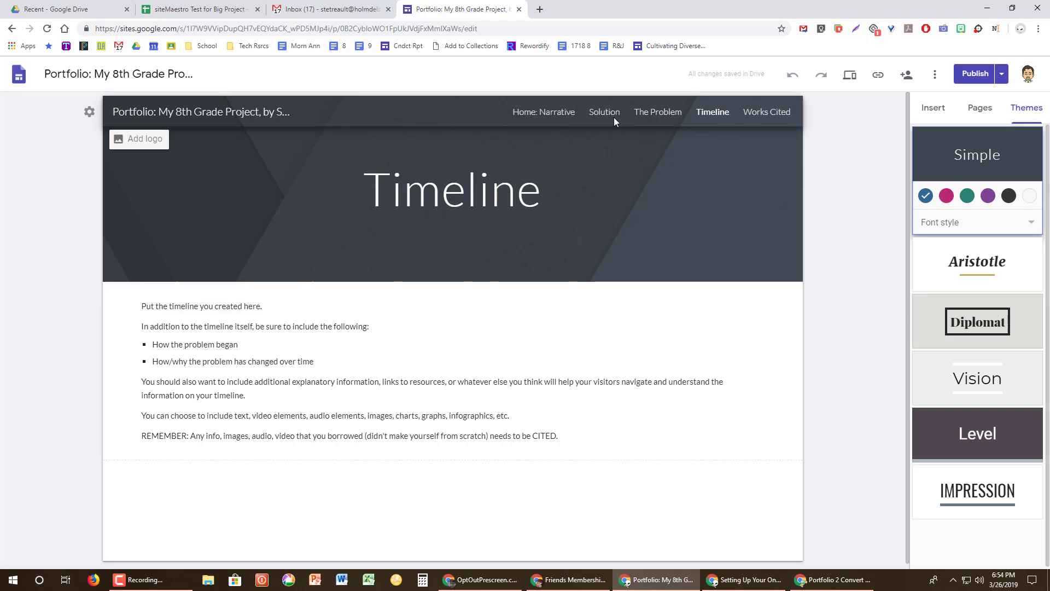
Go to the Home: Narrative page and read its instruction sentence about the polished narrative
left_click(534, 112)
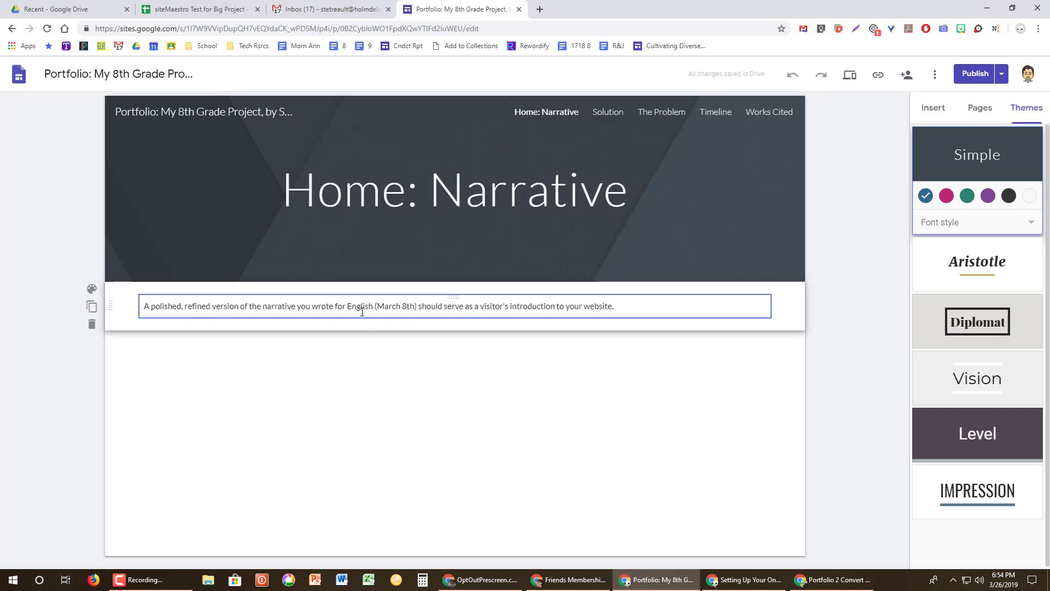
double_click(362, 312)
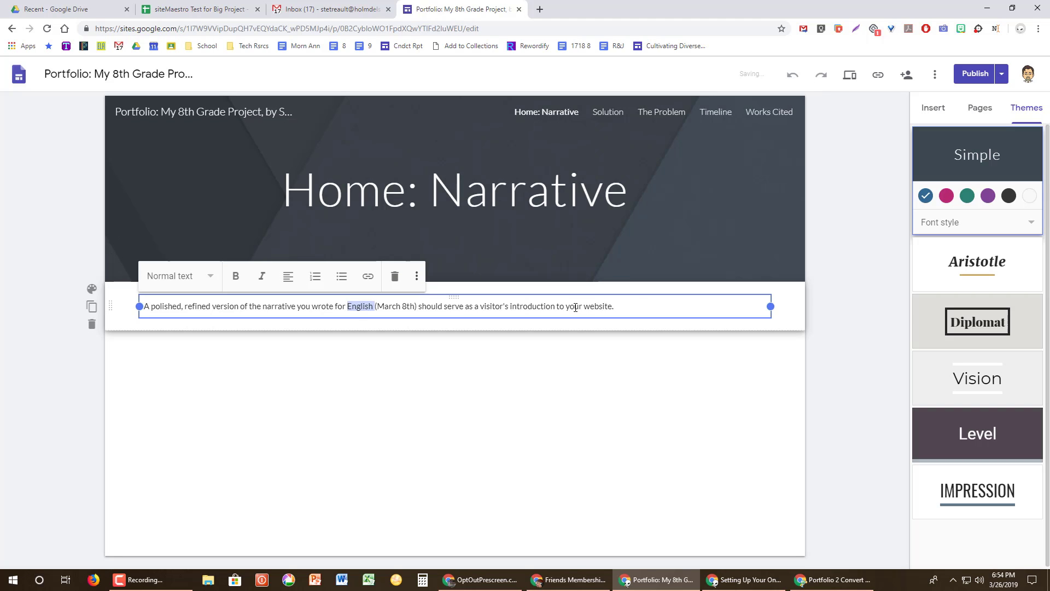
triple_click(543, 308)
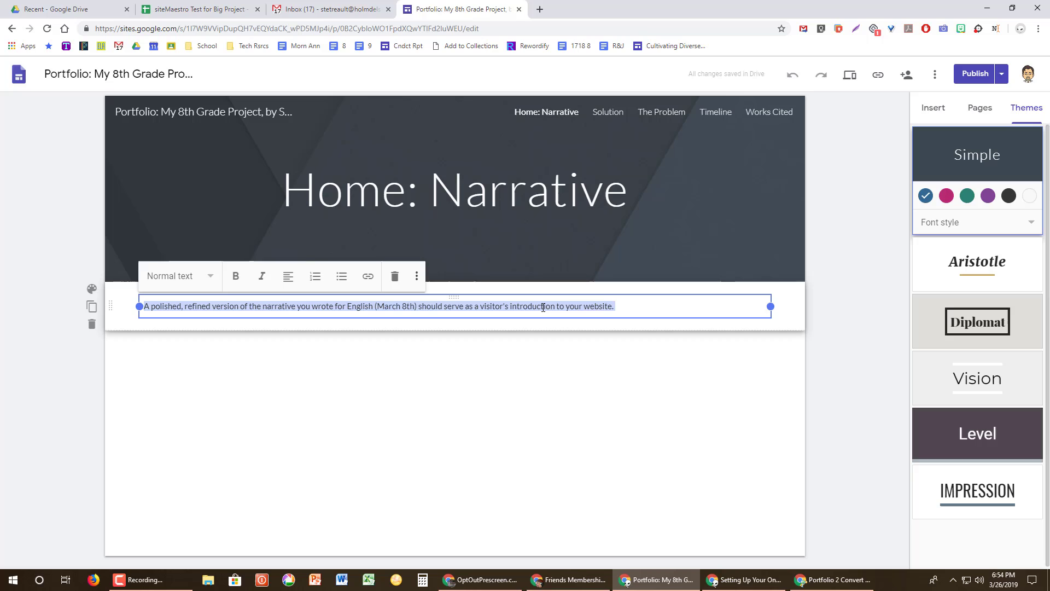
left_click(637, 308)
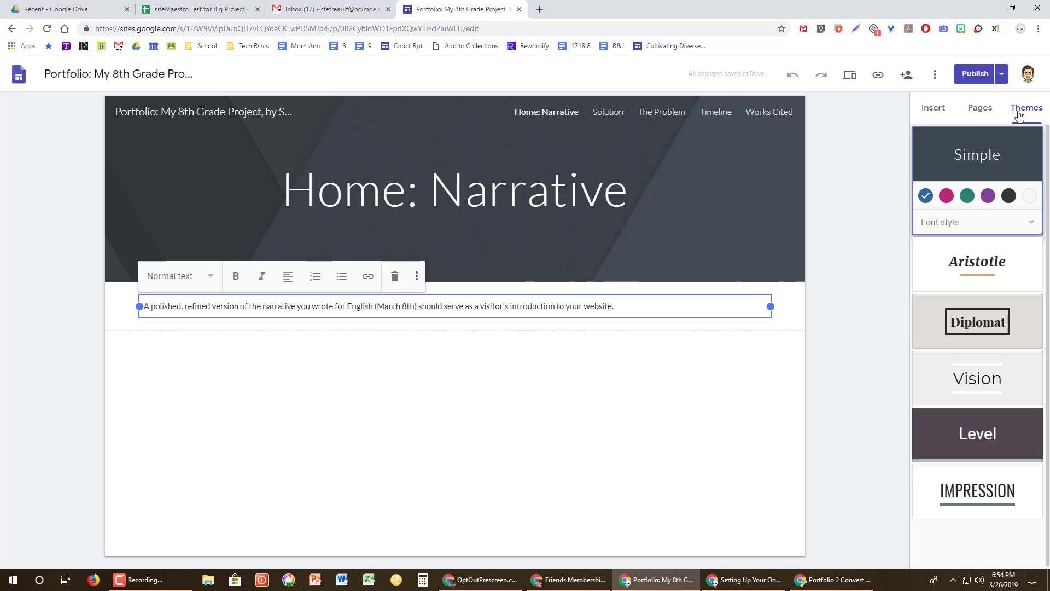
Add an empty text box below the narrative instructions and delete it again
left_click(935, 112)
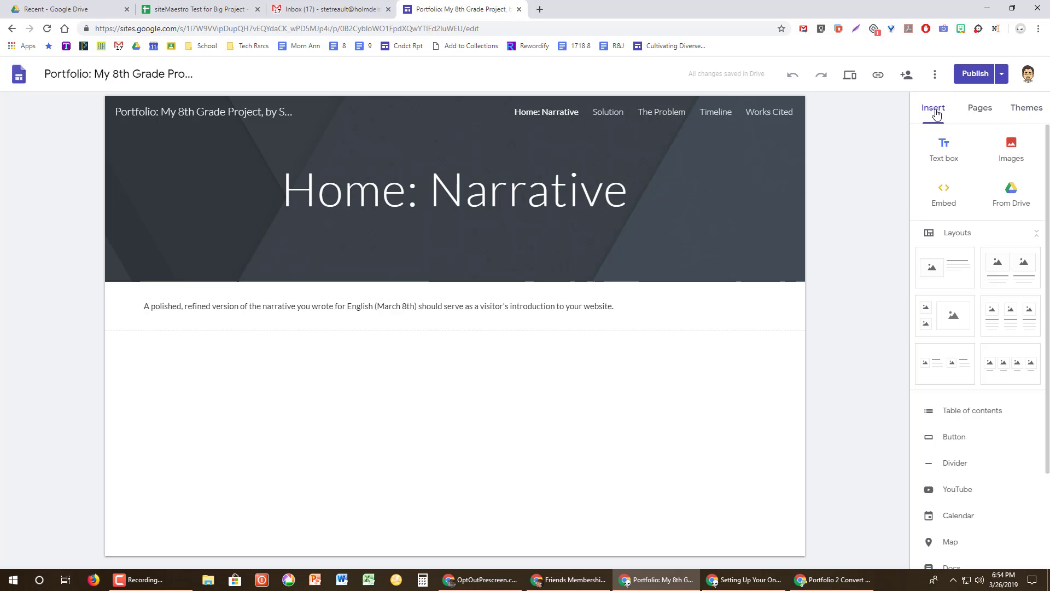
left_click(944, 152)
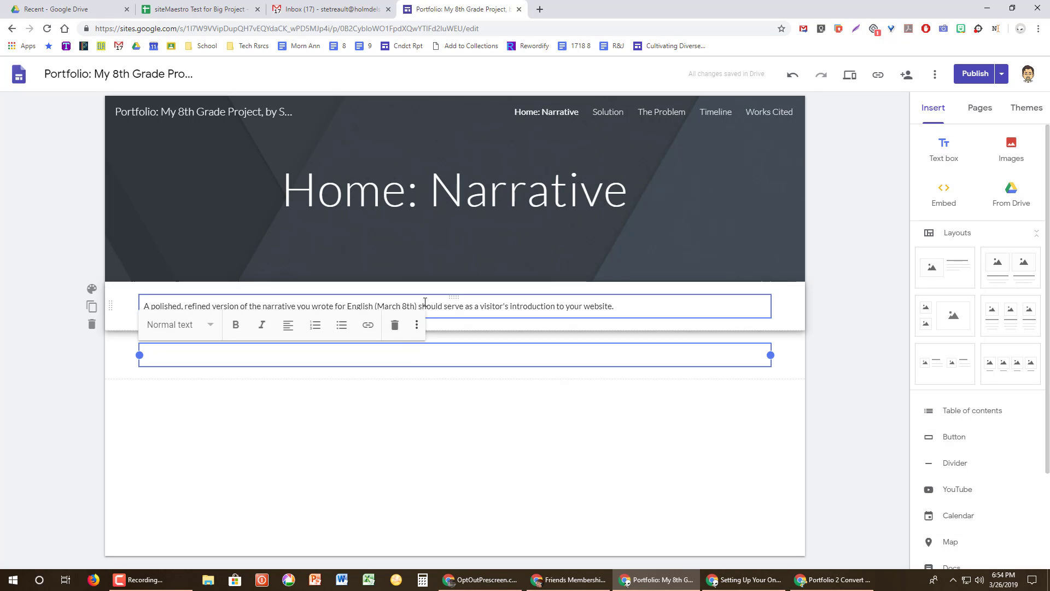
left_click(394, 325)
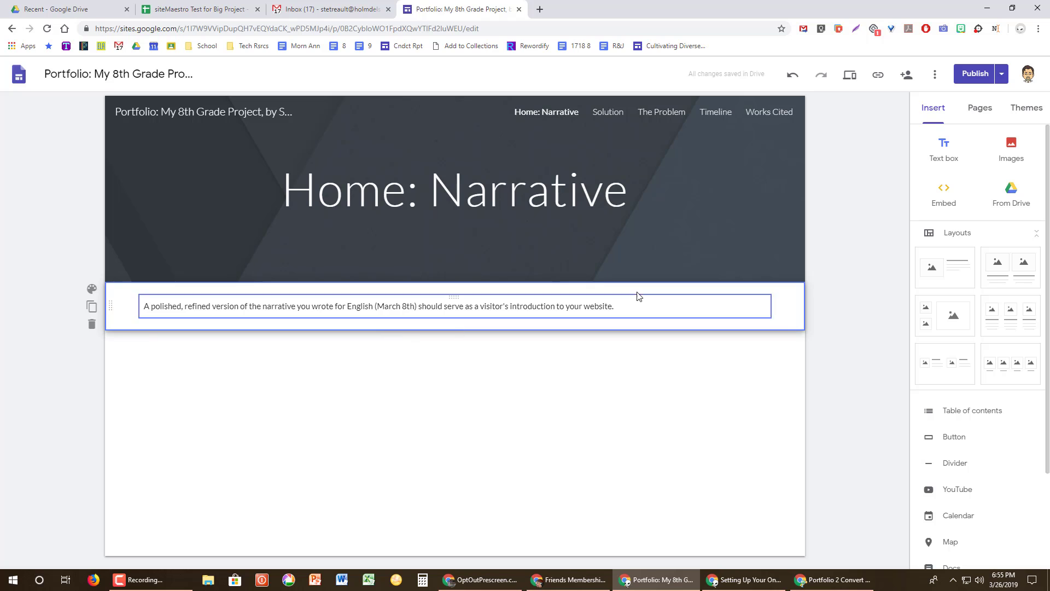
Insert the "6 Week Project Plan" document from My Drive into the Home: Narrative page below the instruction text
left_click(1015, 192)
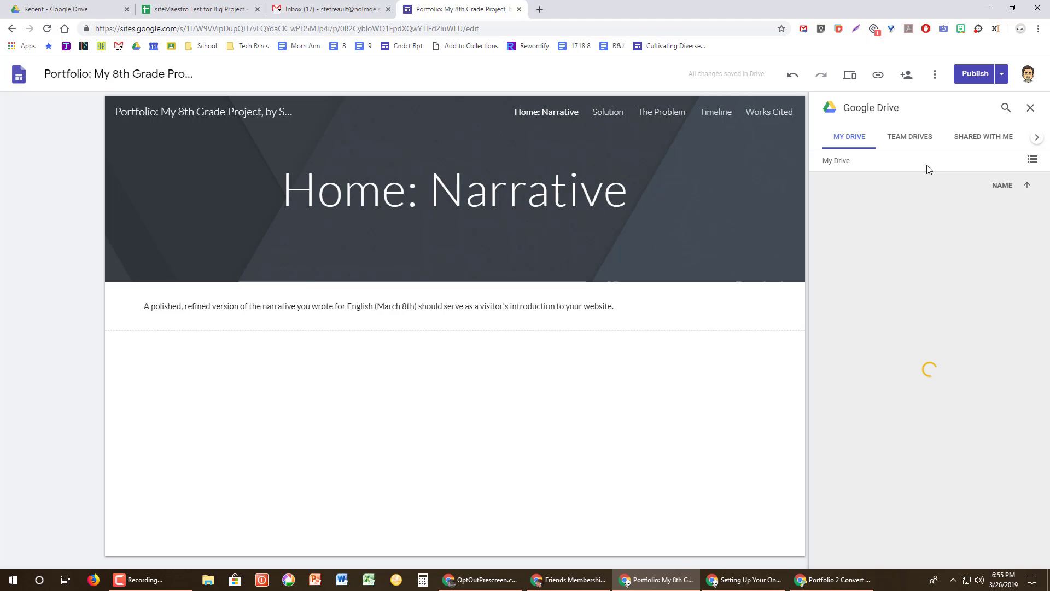
scroll(923, 441, "down", 4)
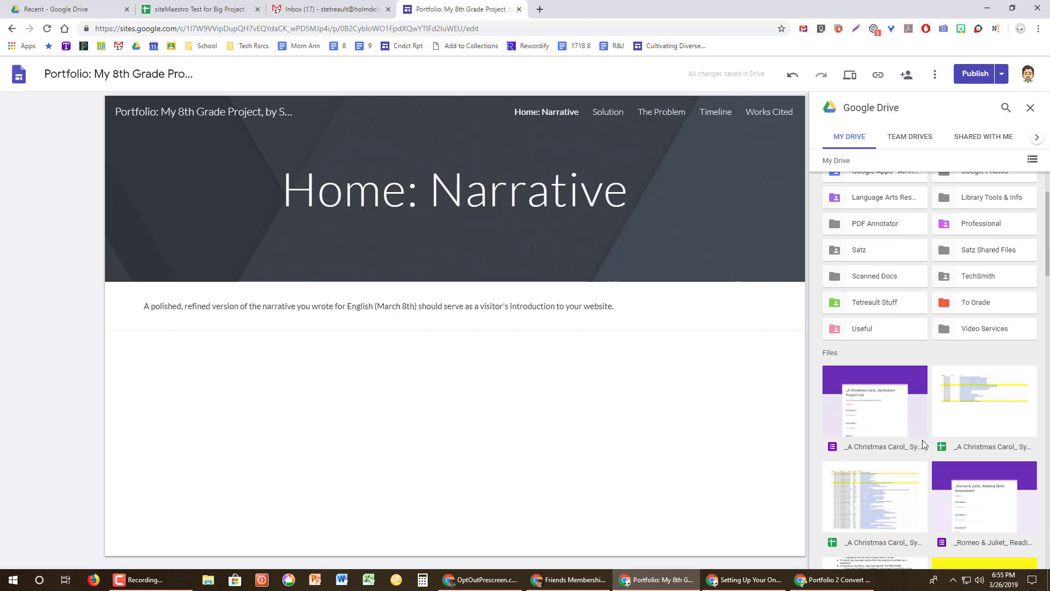
scroll(905, 357, "down", 3)
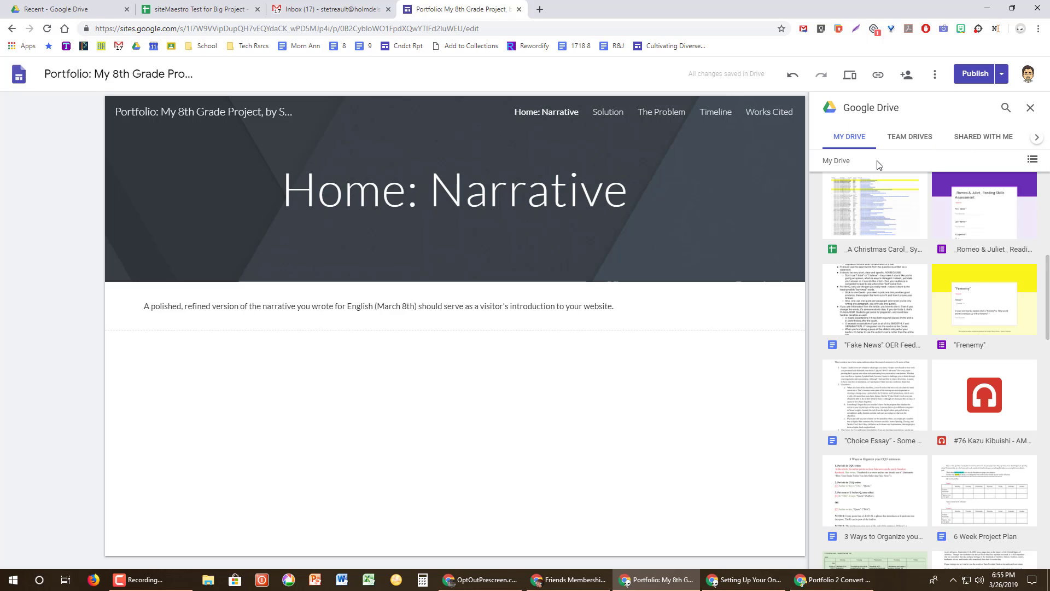
left_click(1007, 111)
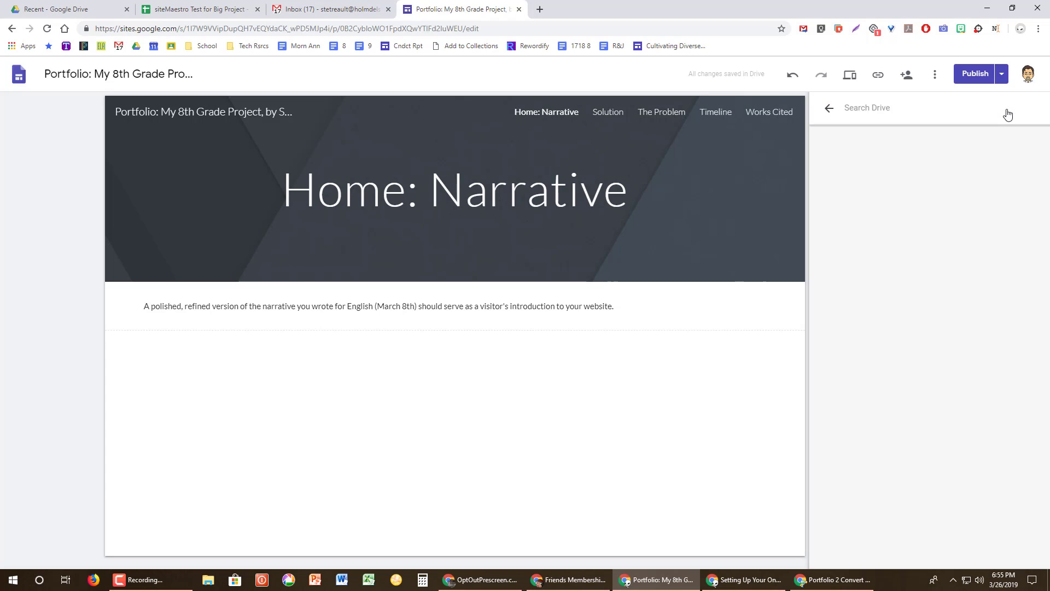
left_click(830, 109)
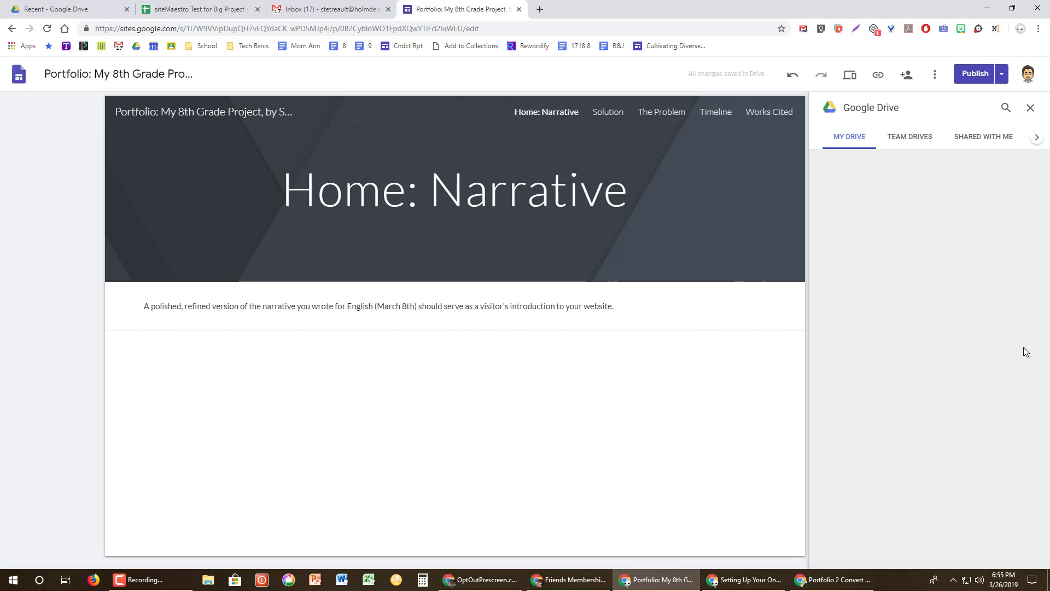
scroll(977, 475, "down", 10)
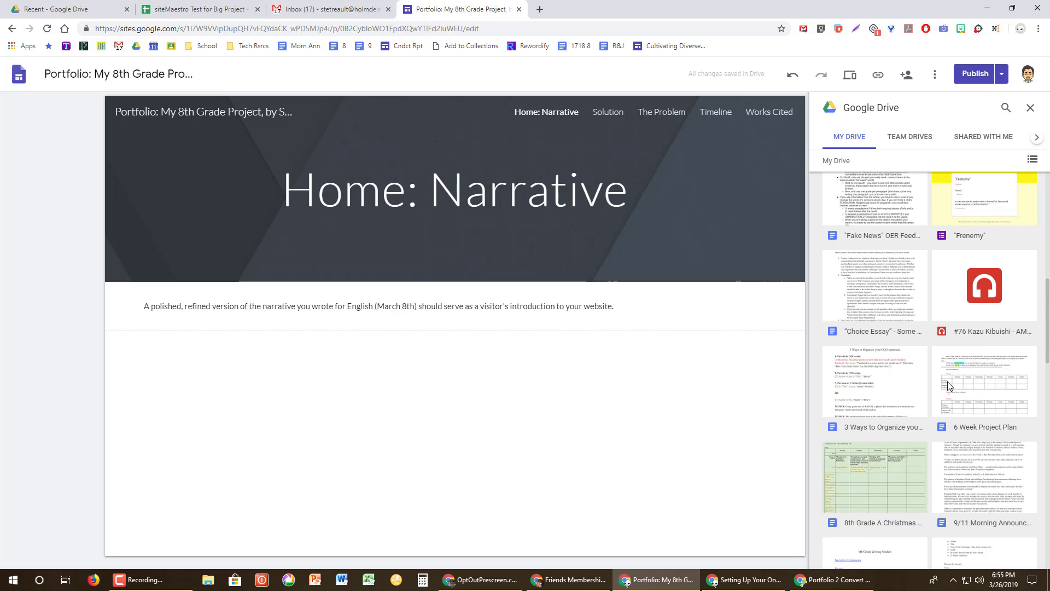
scroll(948, 385, "down", 2)
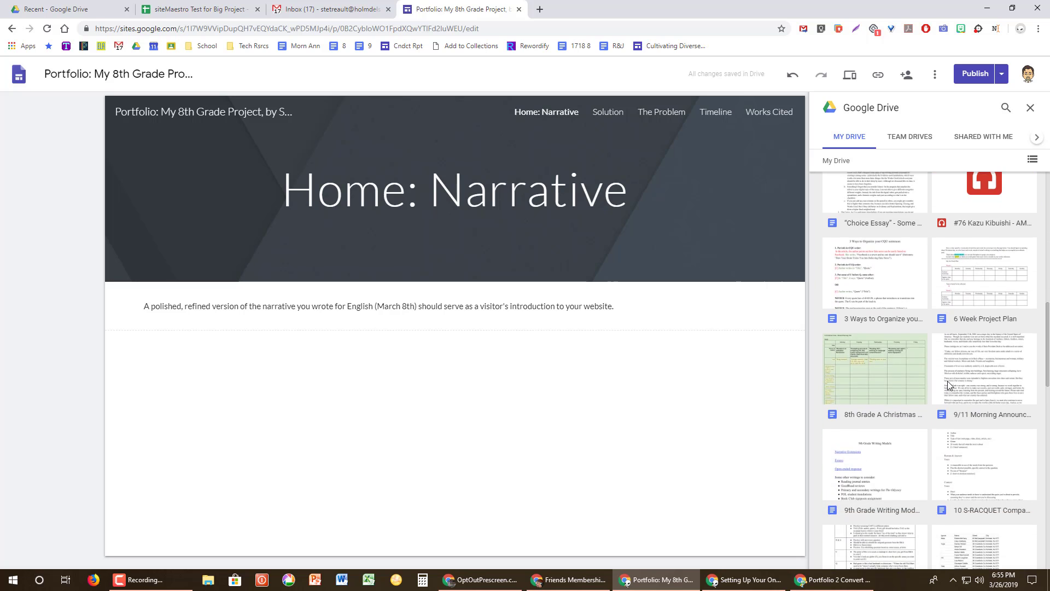
left_click(977, 285)
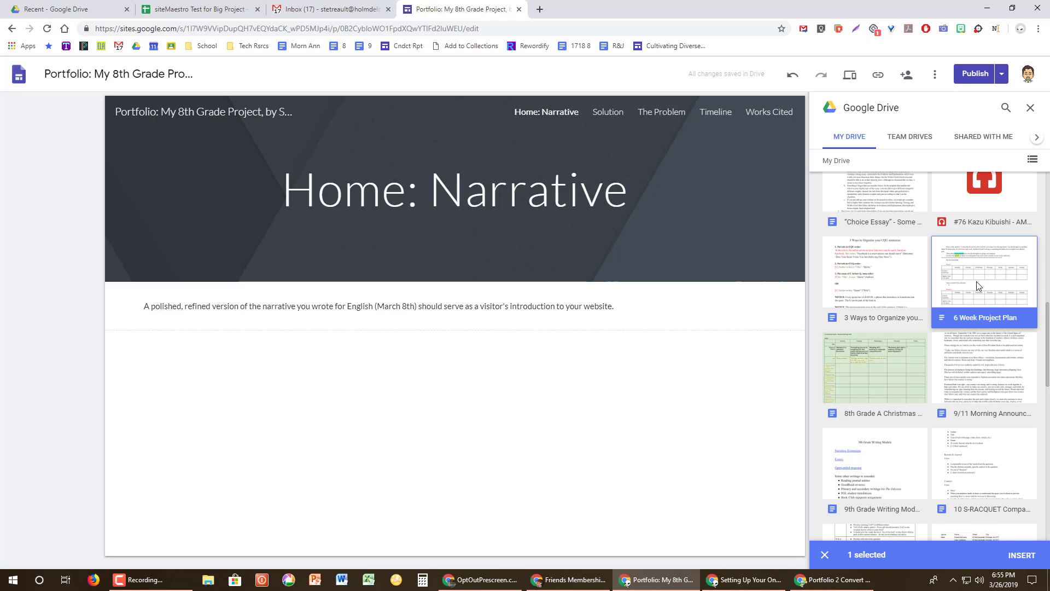
left_click(977, 285)
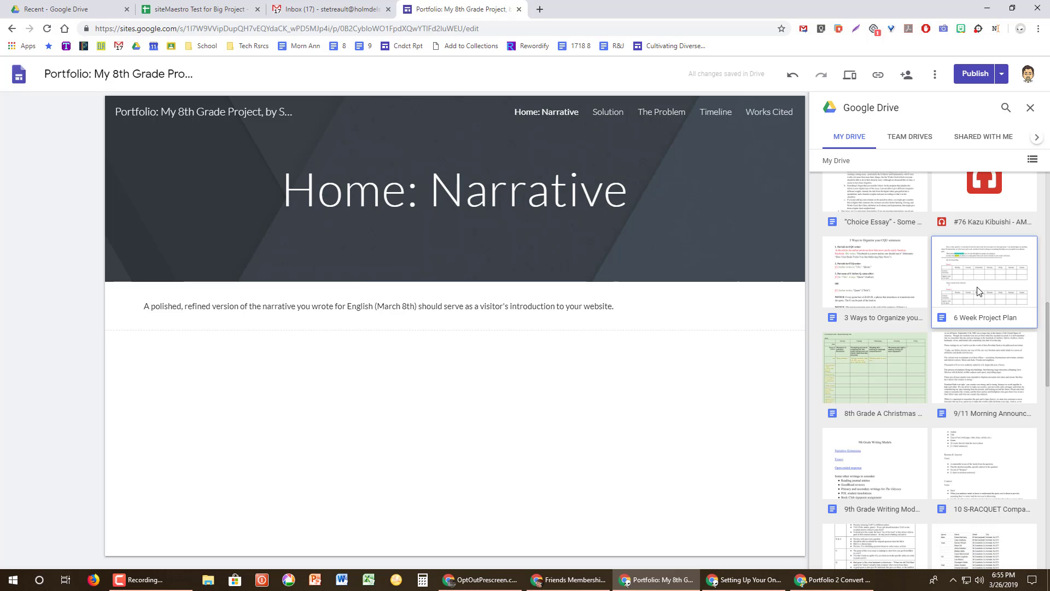
left_click(979, 290)
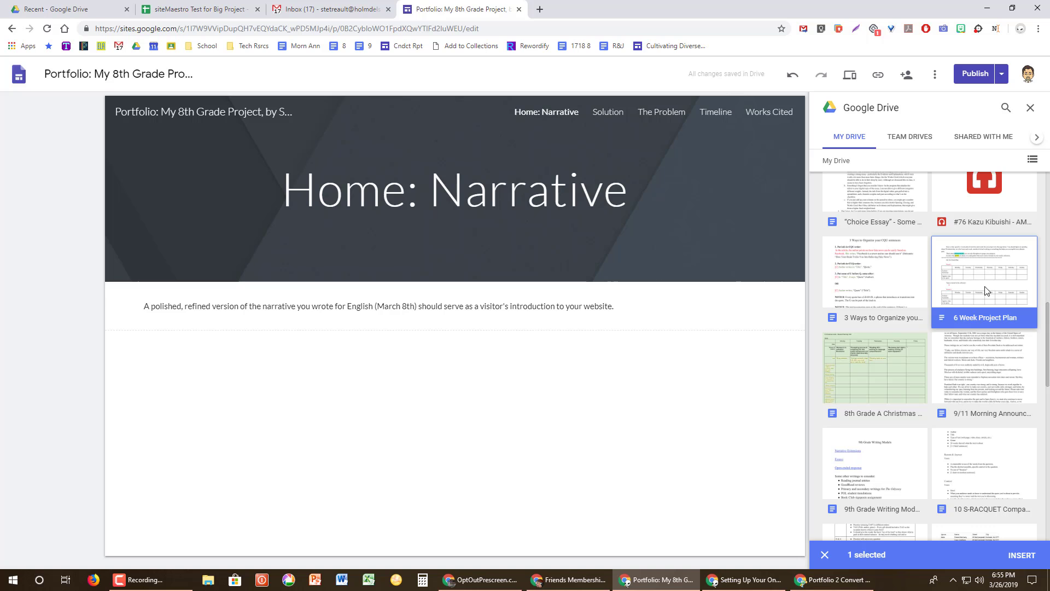
left_click(1022, 556)
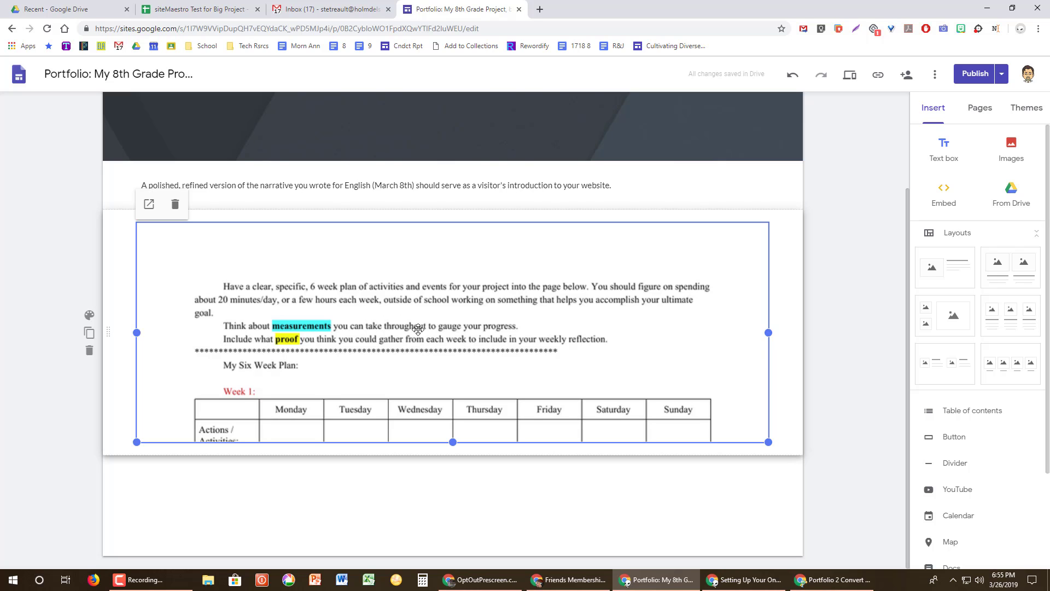
Move the narrative instruction text box below the embedded project plan document
left_click(362, 188)
triple_click(350, 186)
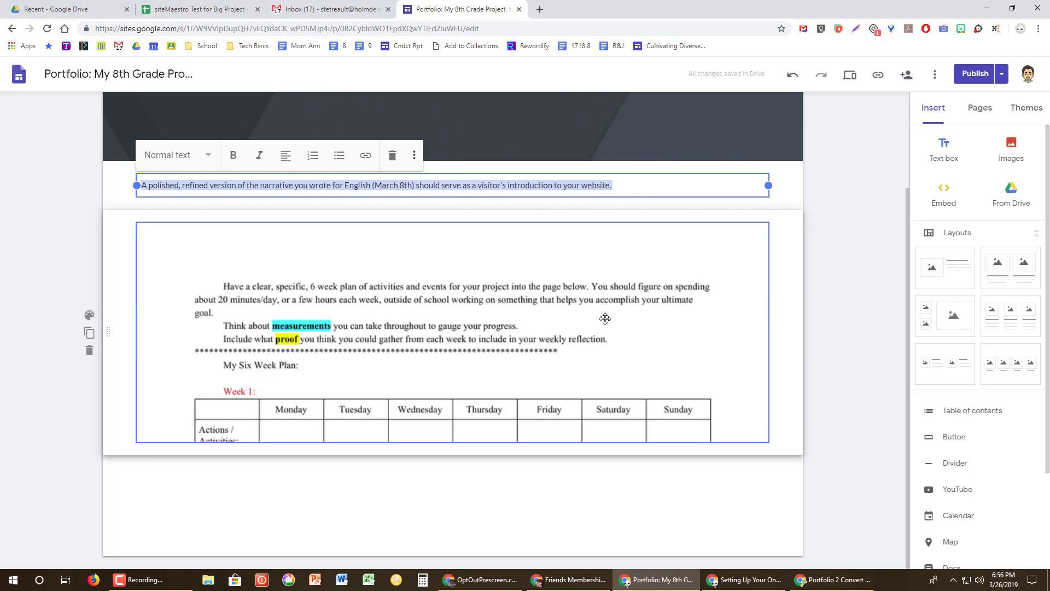
scroll(605, 318, "up", 2)
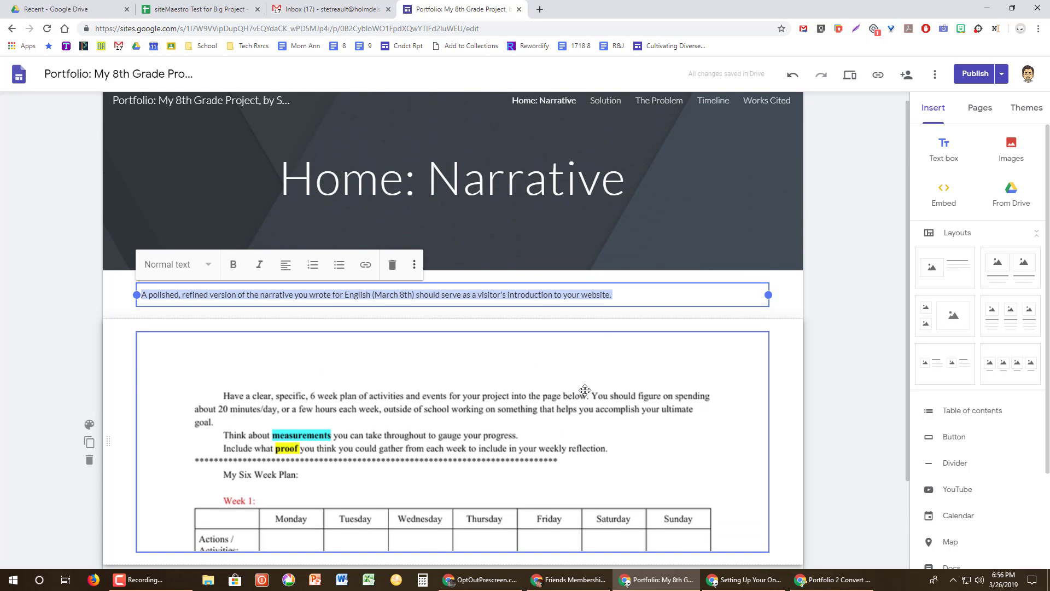
left_click(587, 395)
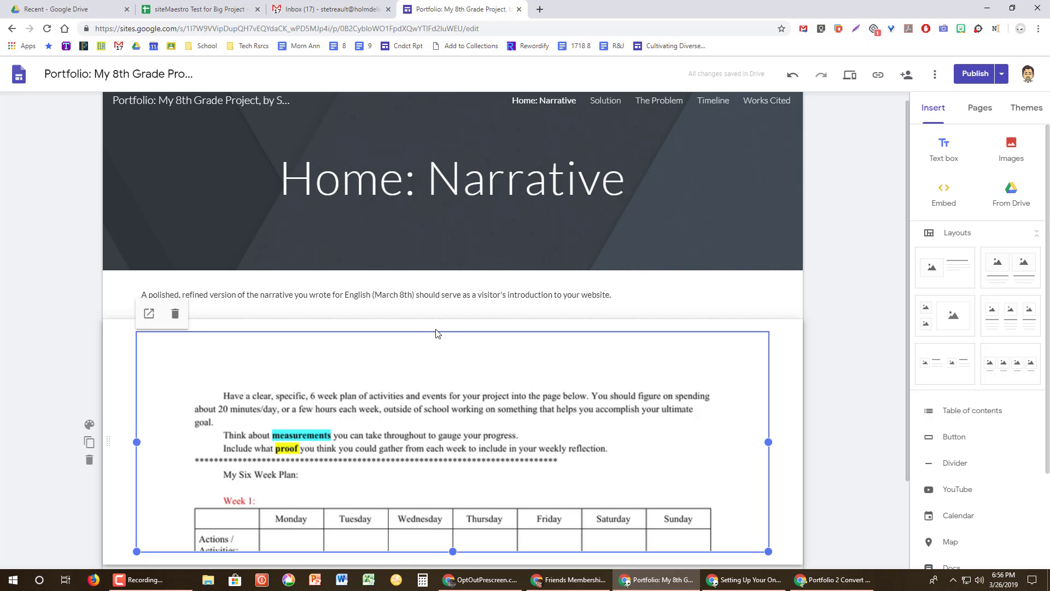
left_click_drag(445, 286, 388, 538)
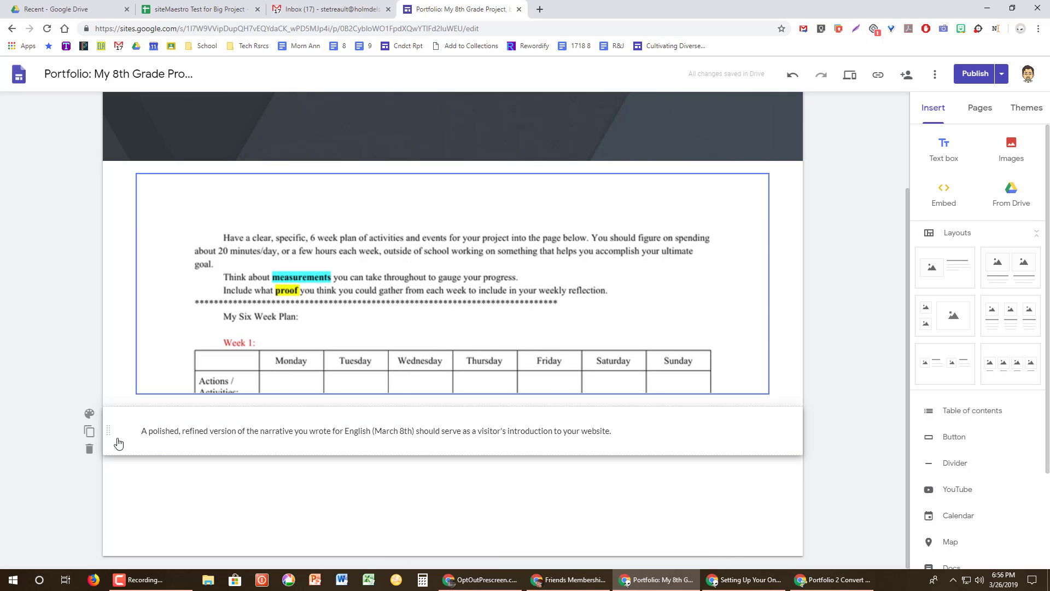
Set the section style of the narrative instruction text to Emphasis 2
left_click(89, 414)
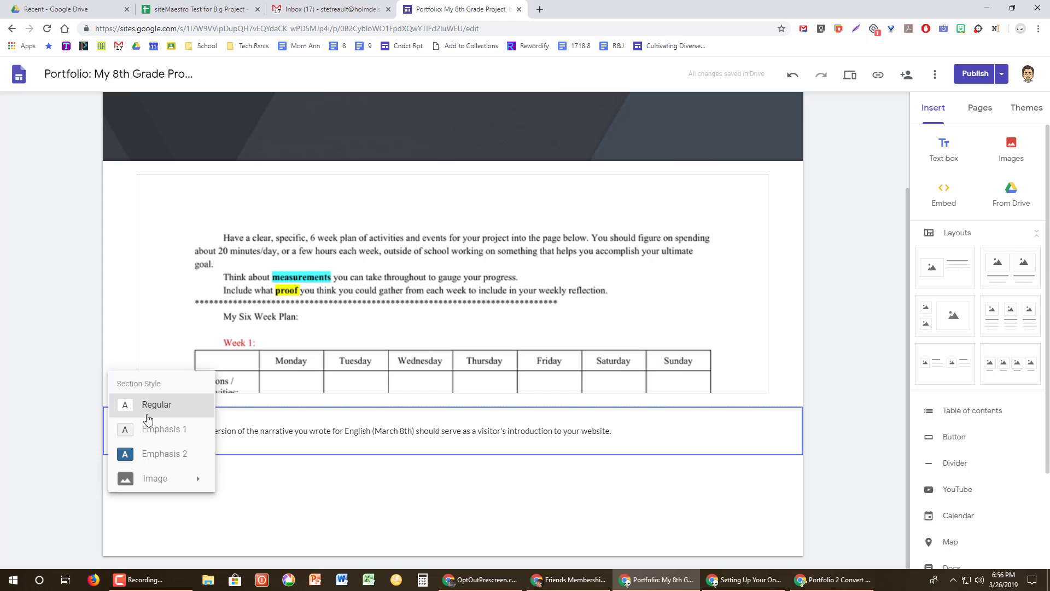
left_click(159, 461)
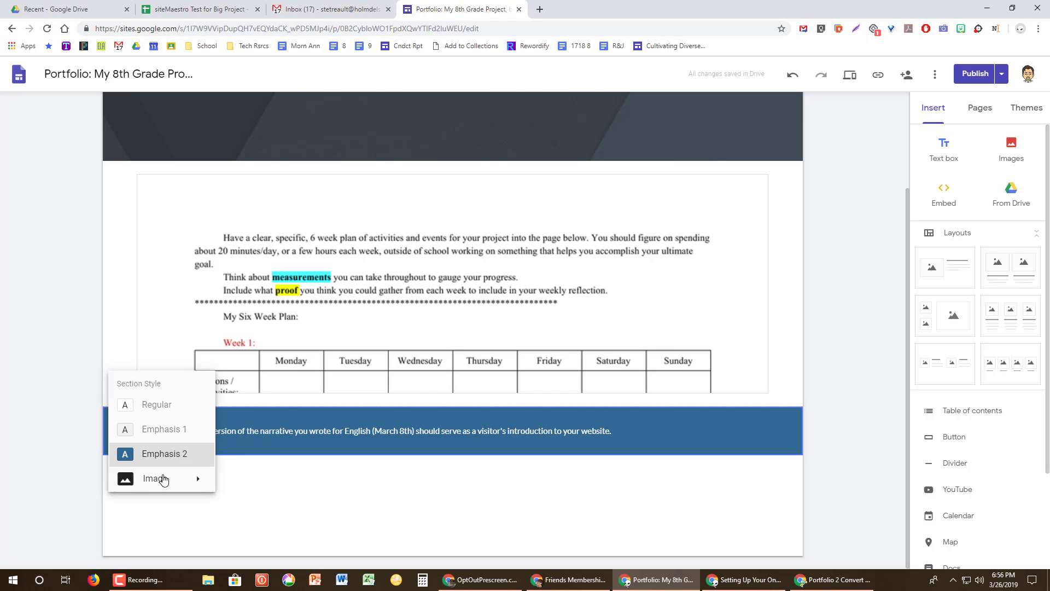
mouse_move(164, 480)
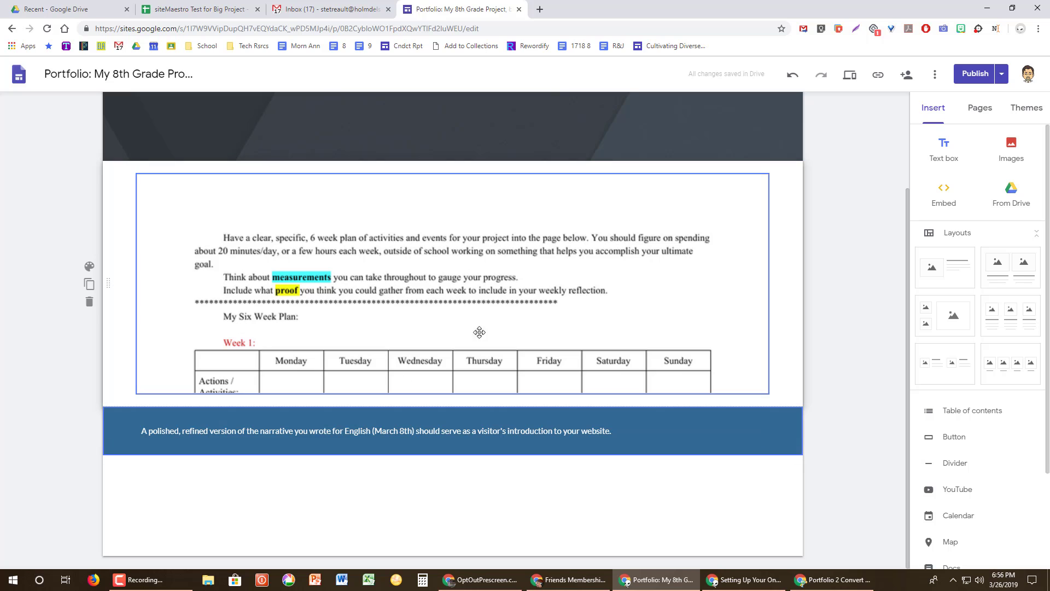
Publish the updated portfolio site
scroll(485, 305, "up", 3)
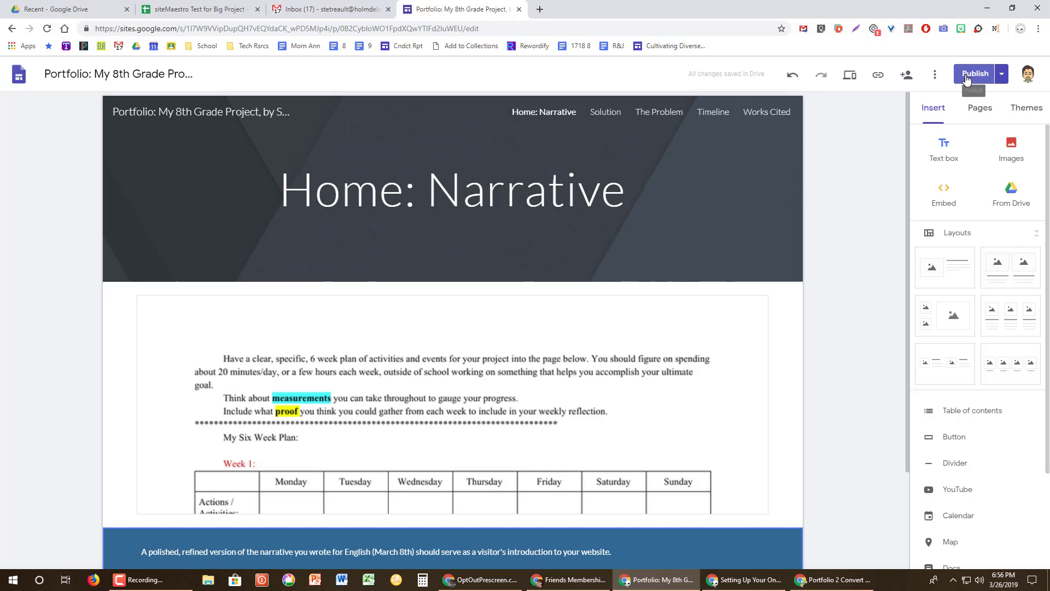
left_click(1000, 75)
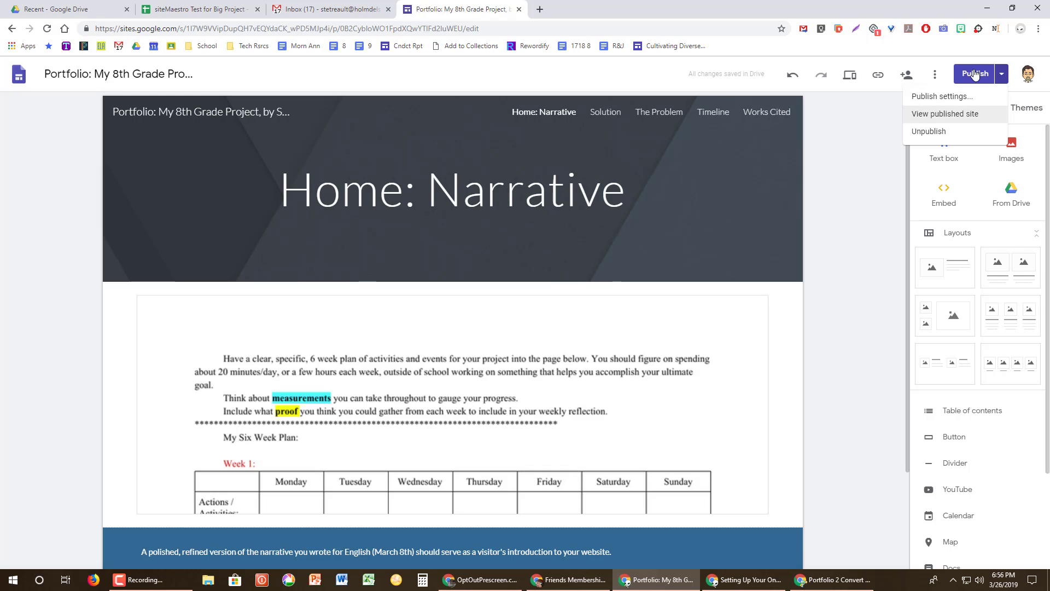
left_click(971, 78)
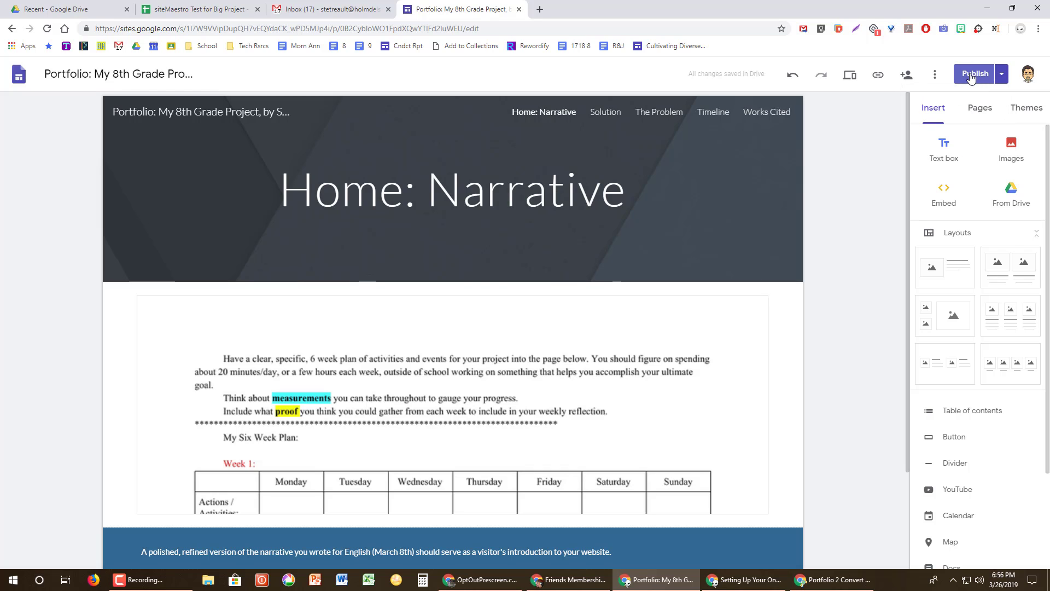
left_click(971, 79)
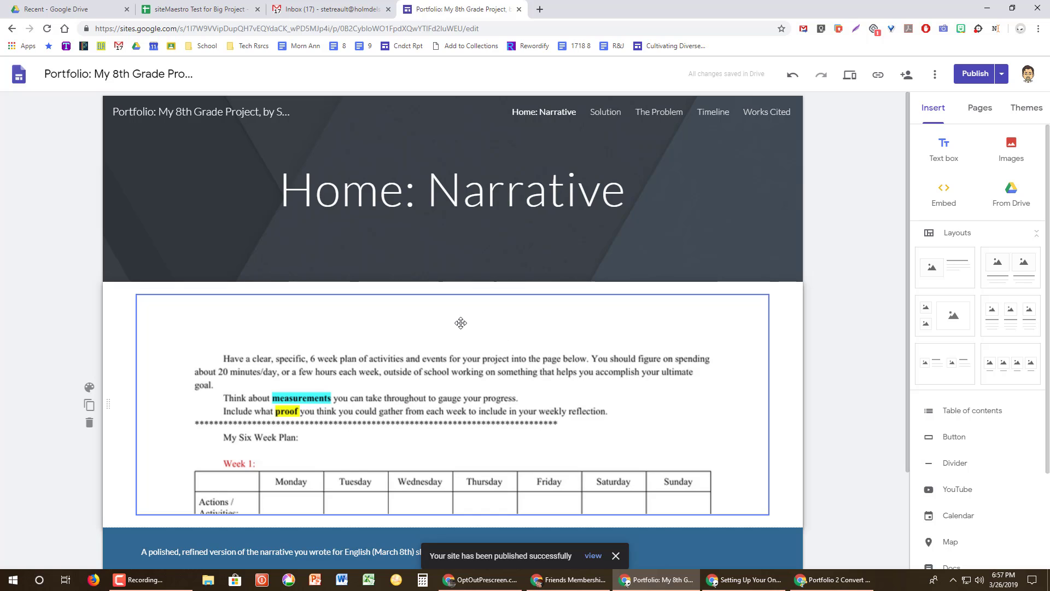
scroll(461, 324, "down", 2)
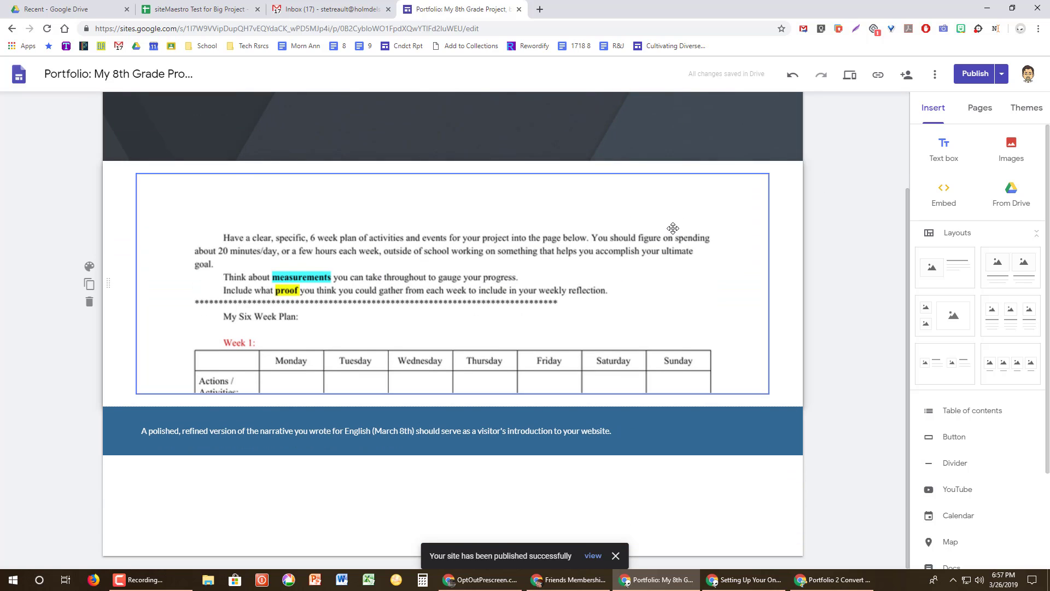
scroll(673, 228, "up", 2)
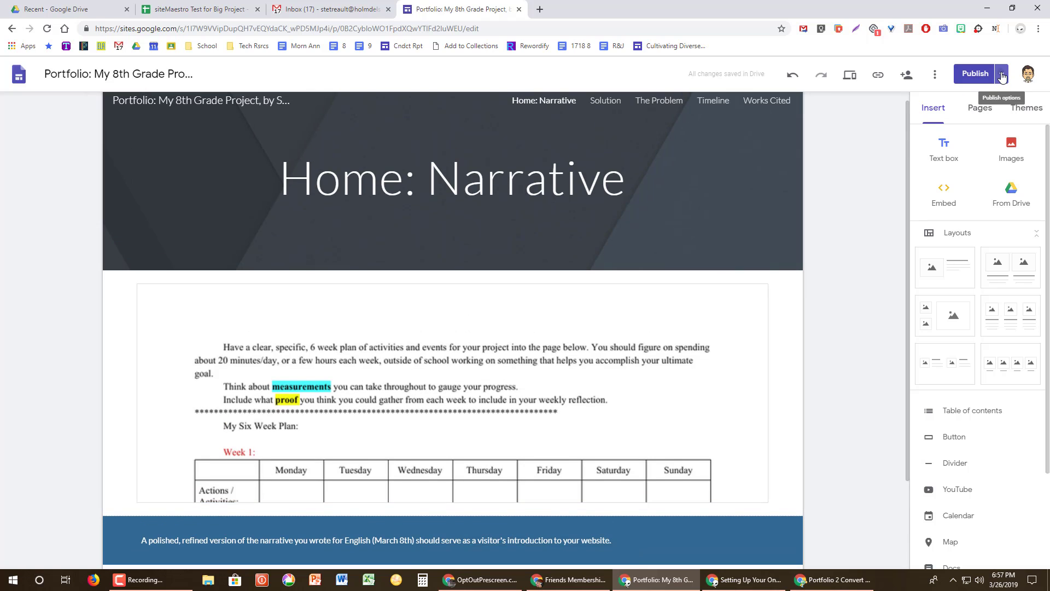
left_click(1001, 76)
left_click(1002, 76)
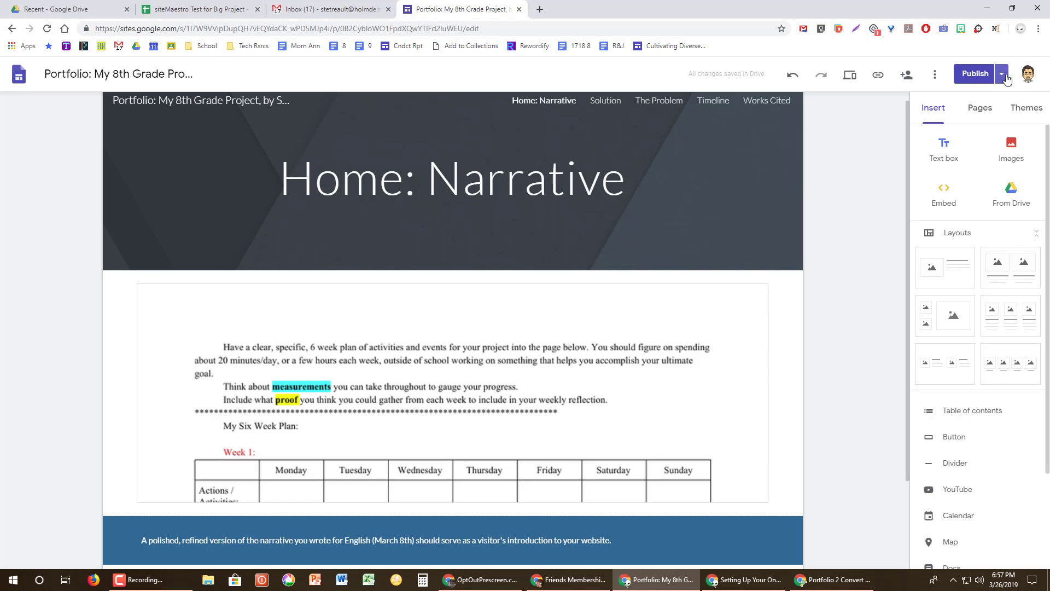
View the published site and read through the embedded project plan on the Home: Narrative page, closing it when finished
left_click(1001, 76)
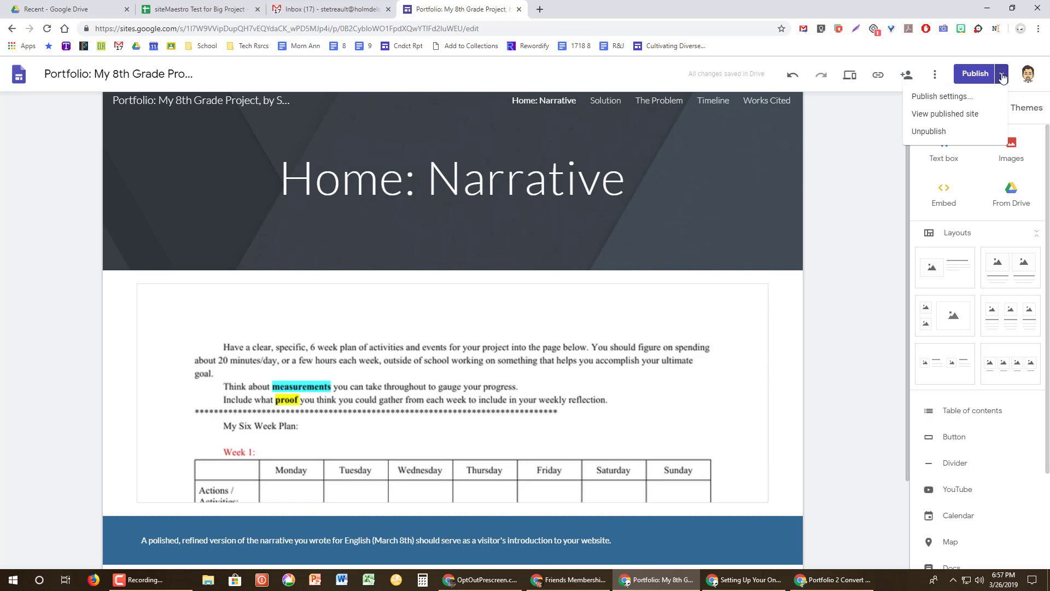
left_click(948, 115)
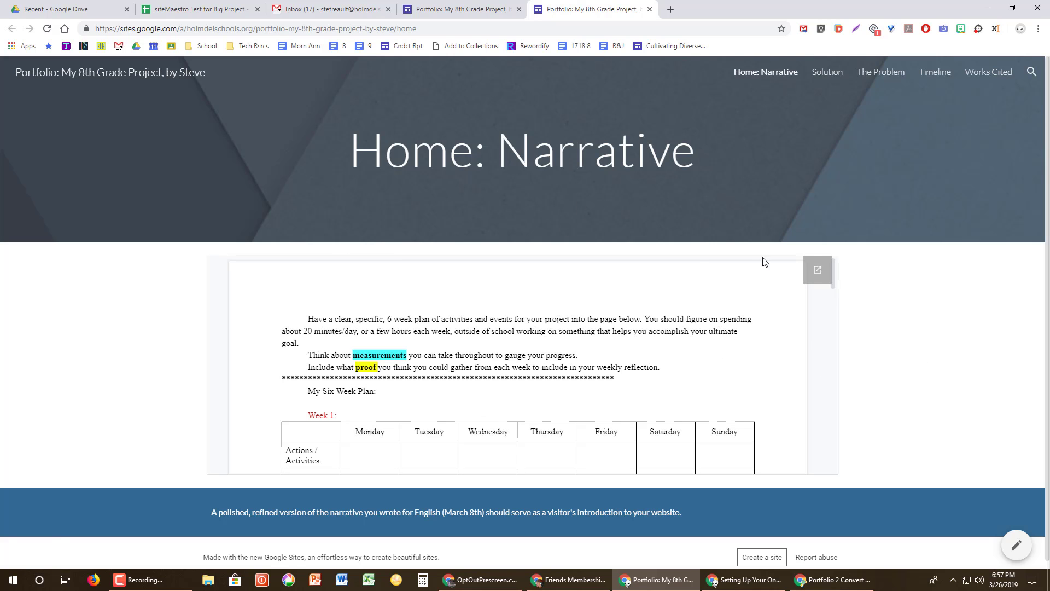
scroll(507, 417, "down", 2)
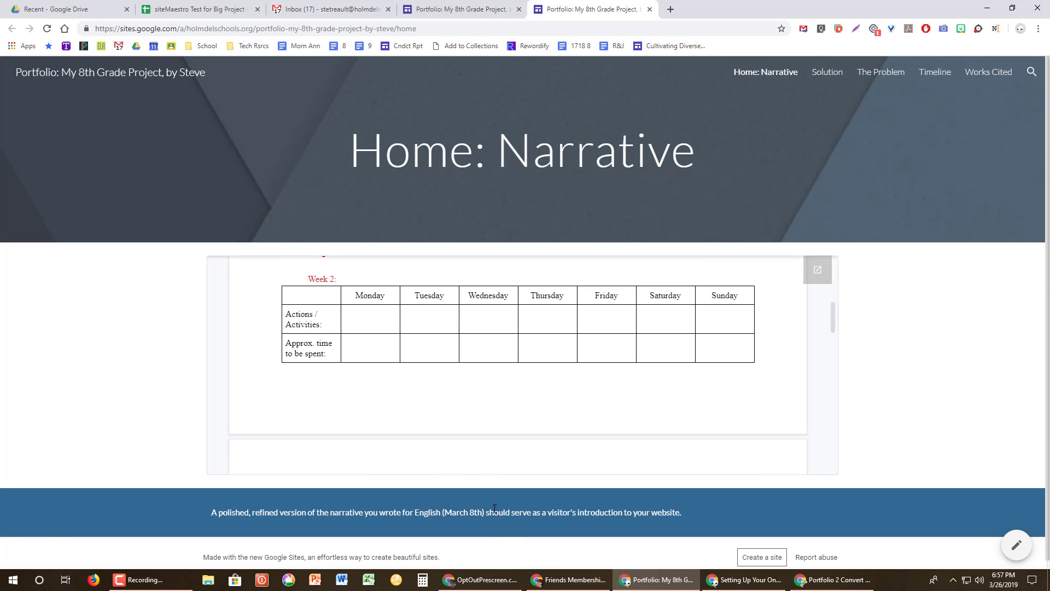
scroll(504, 397, "up", 2)
scroll(504, 398, "down", 15)
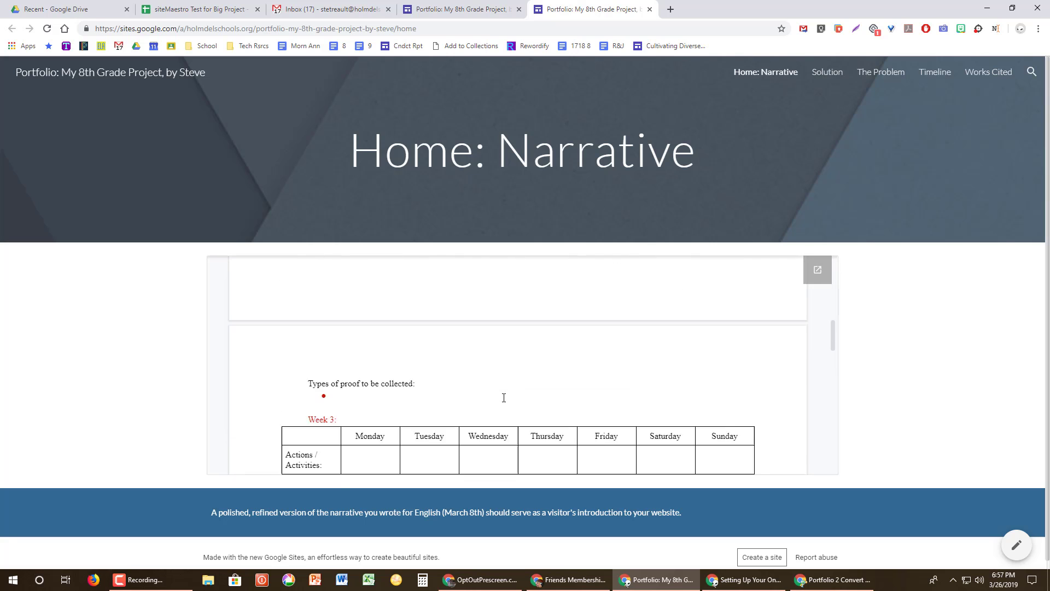
scroll(504, 398, "up", 10)
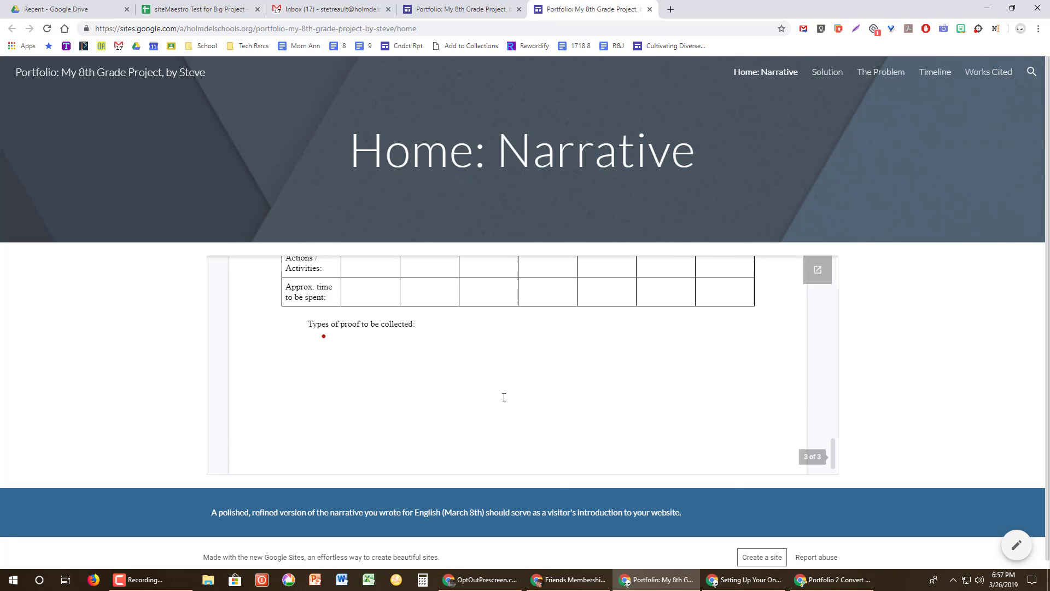
scroll(503, 398, "up", 3)
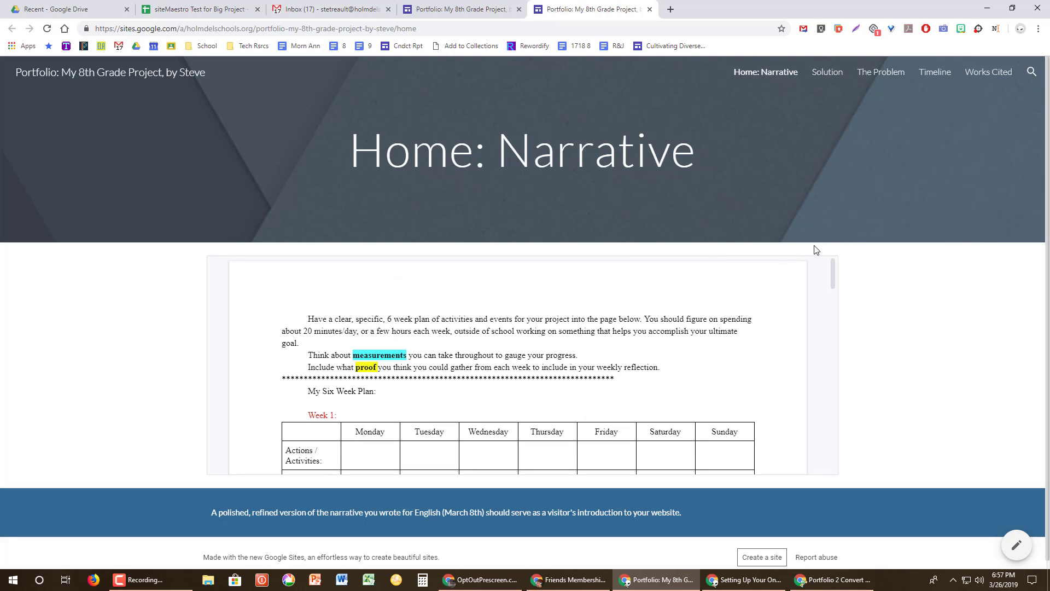
left_click(650, 10)
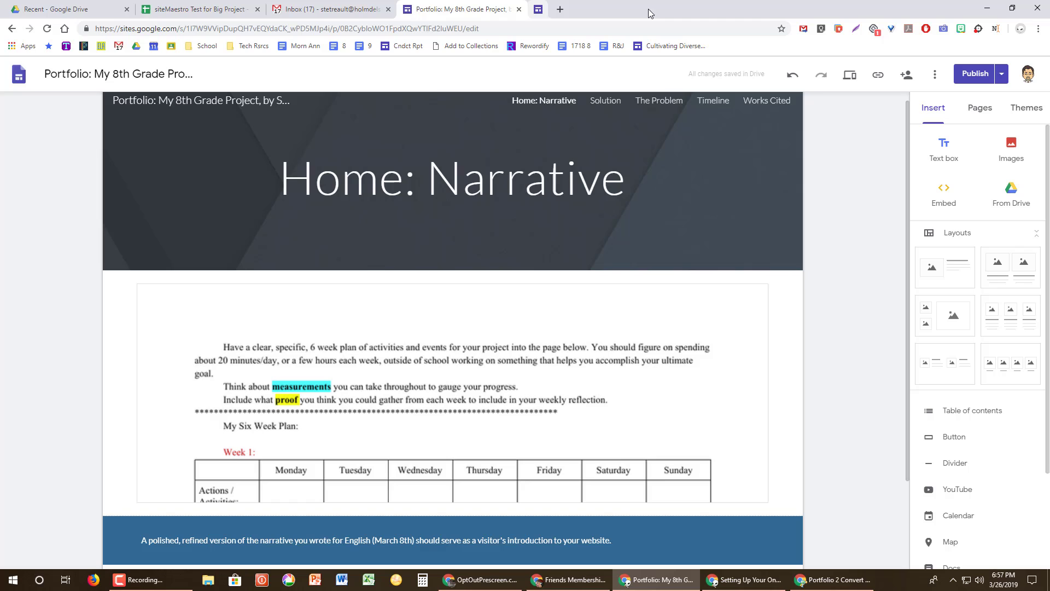
Preview the Home: Narrative page at tablet size and look through the embedded project plan
left_click(1002, 77)
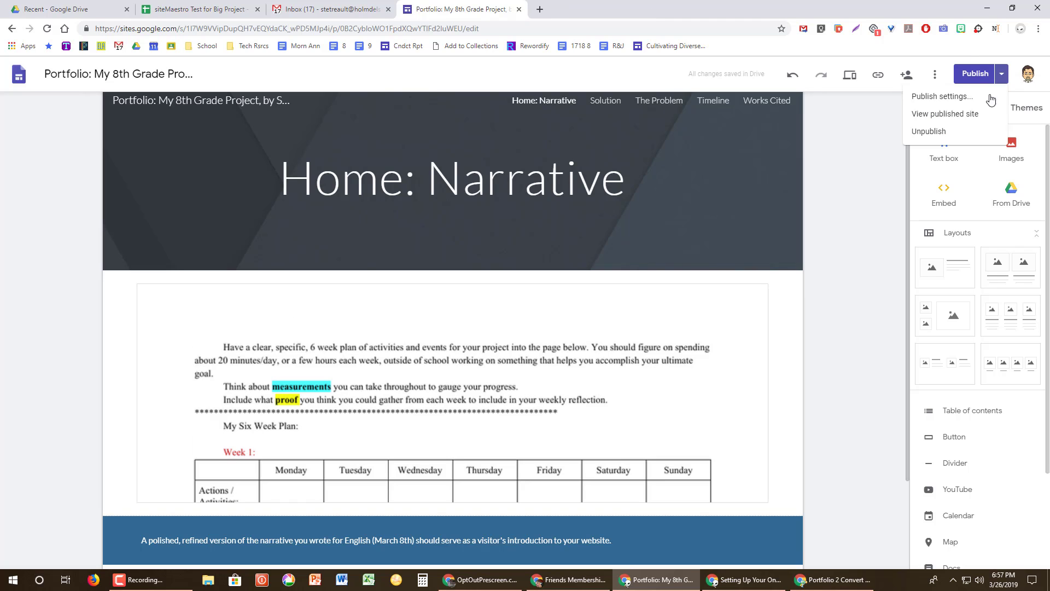
left_click(851, 78)
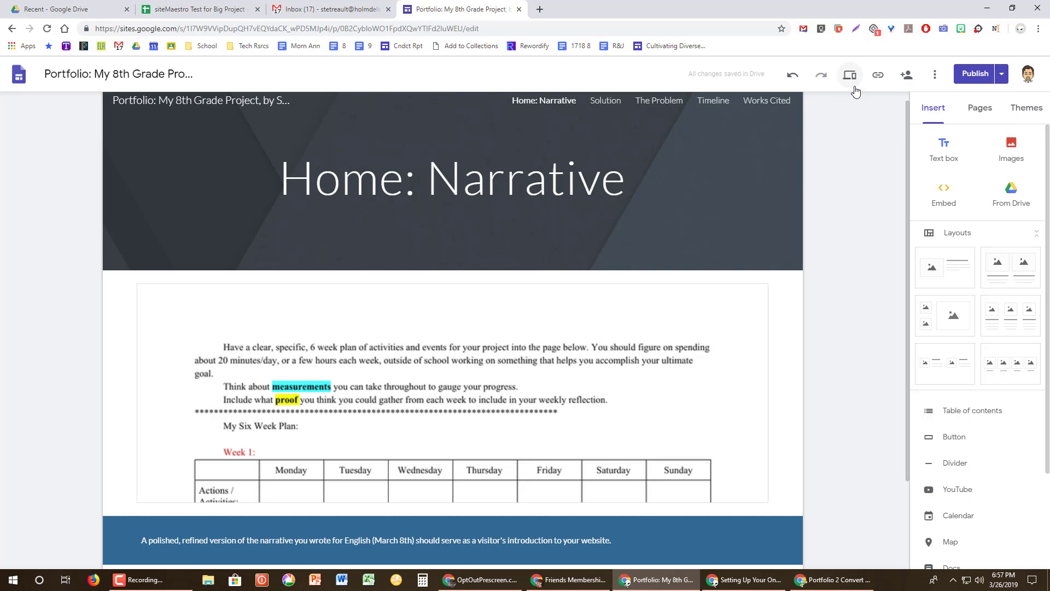
left_click(849, 79)
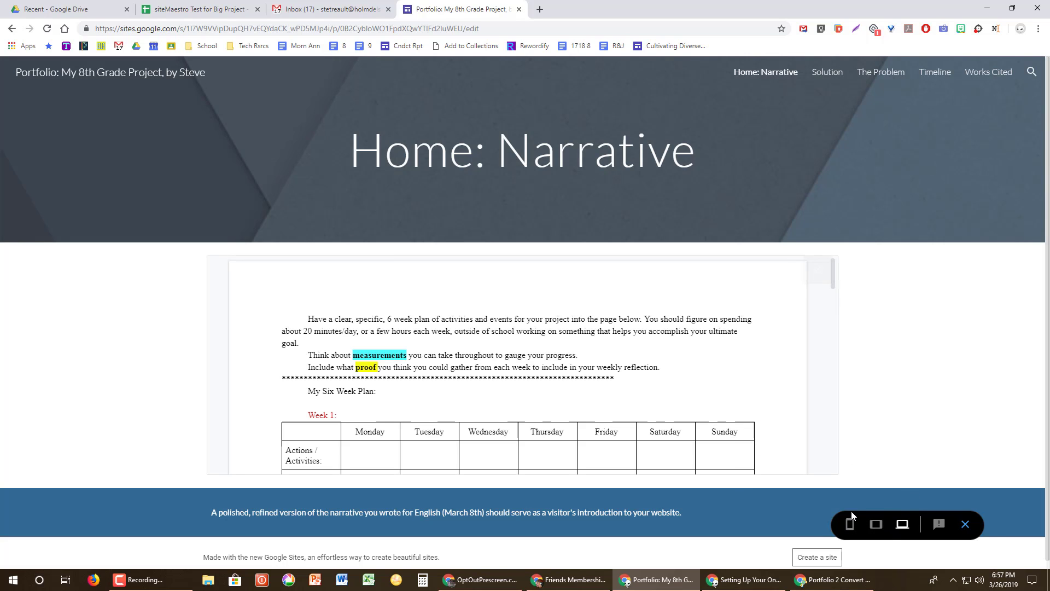
left_click(876, 524)
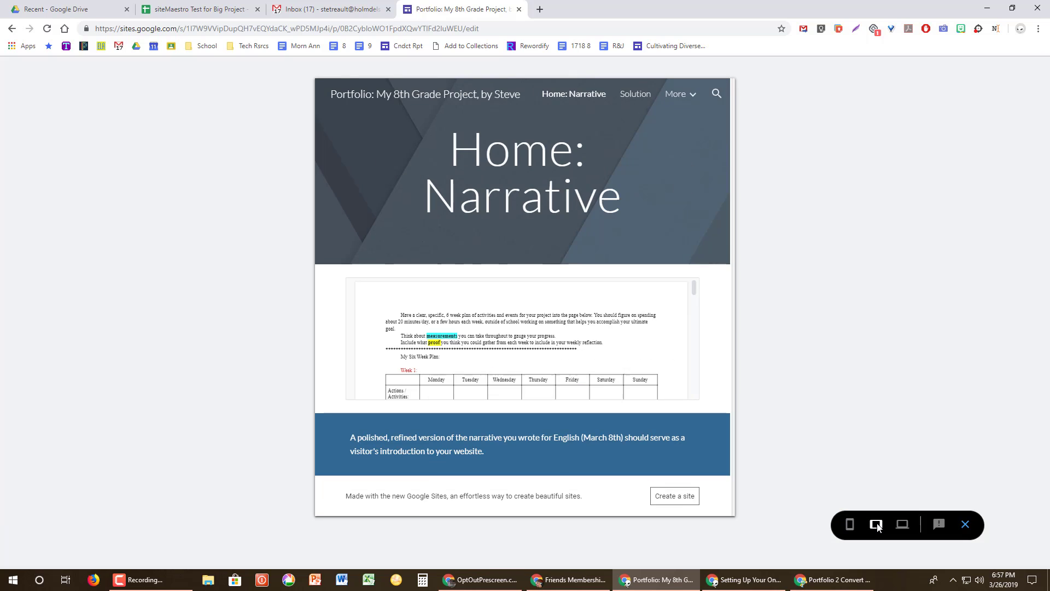
scroll(596, 295, "down", 15)
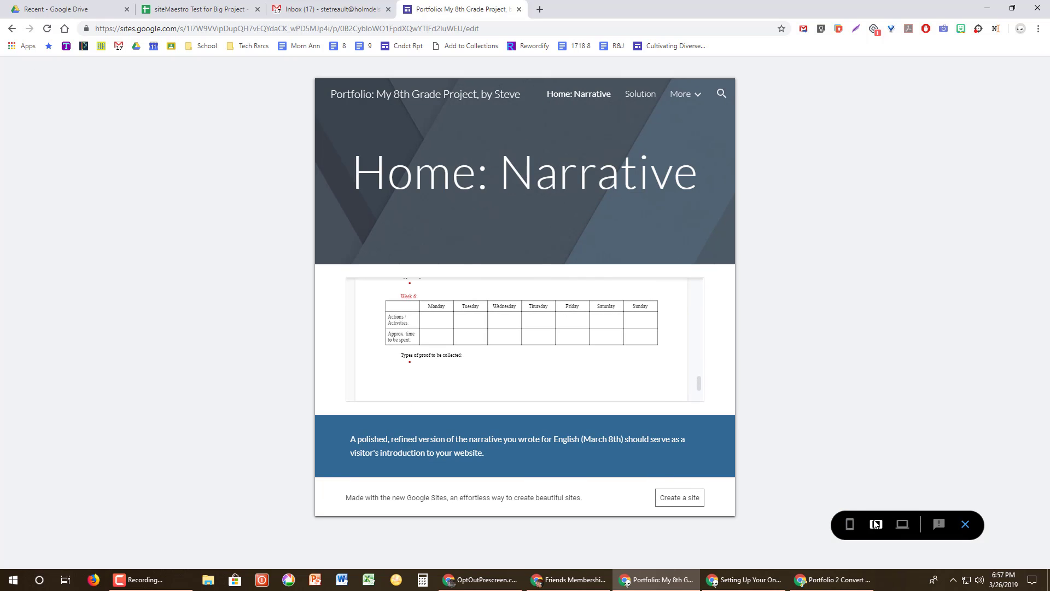
Preview the Home: Narrative page at phone size from header to footer, and return to the site editor
left_click(849, 525)
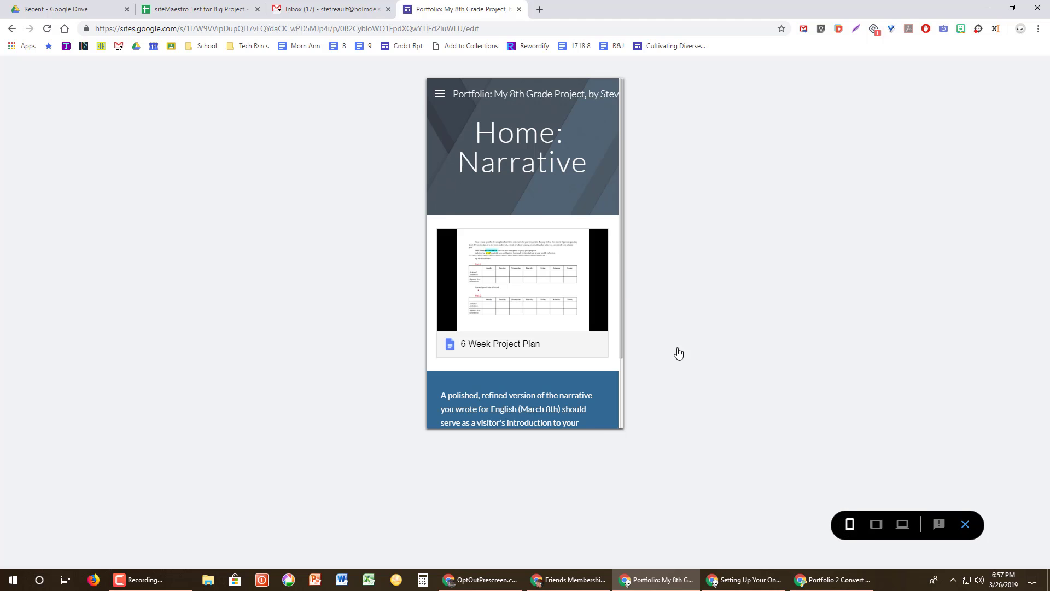
scroll(580, 168, "down", 3)
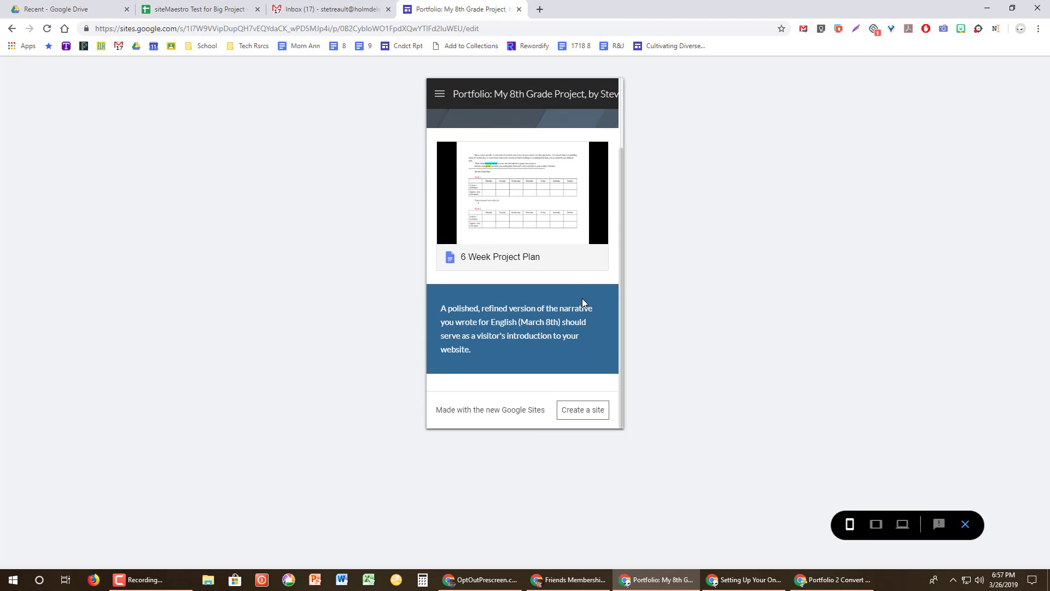
scroll(582, 298, "up", 3)
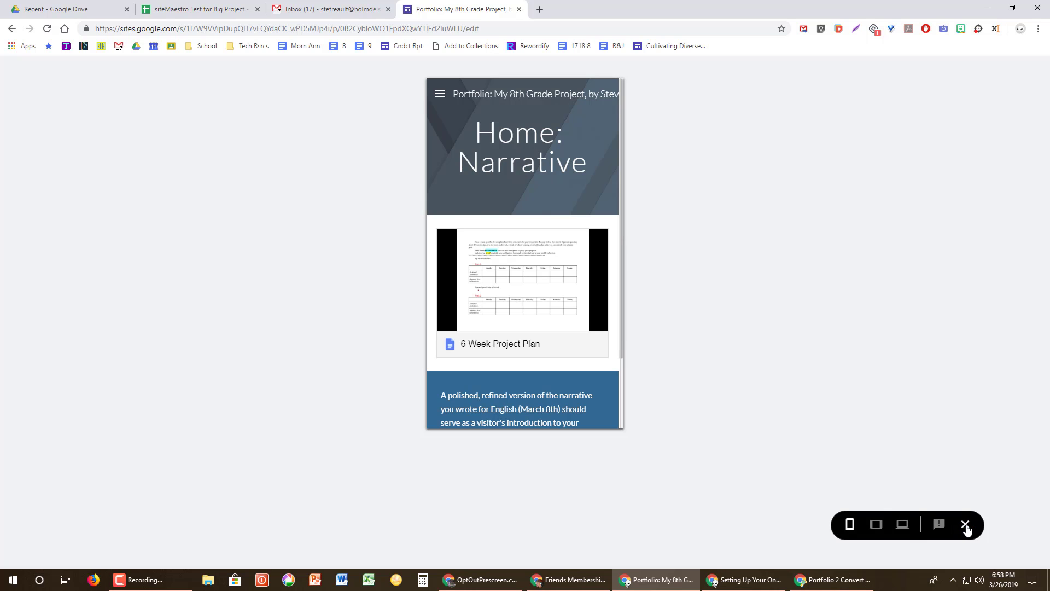
left_click(519, 10)
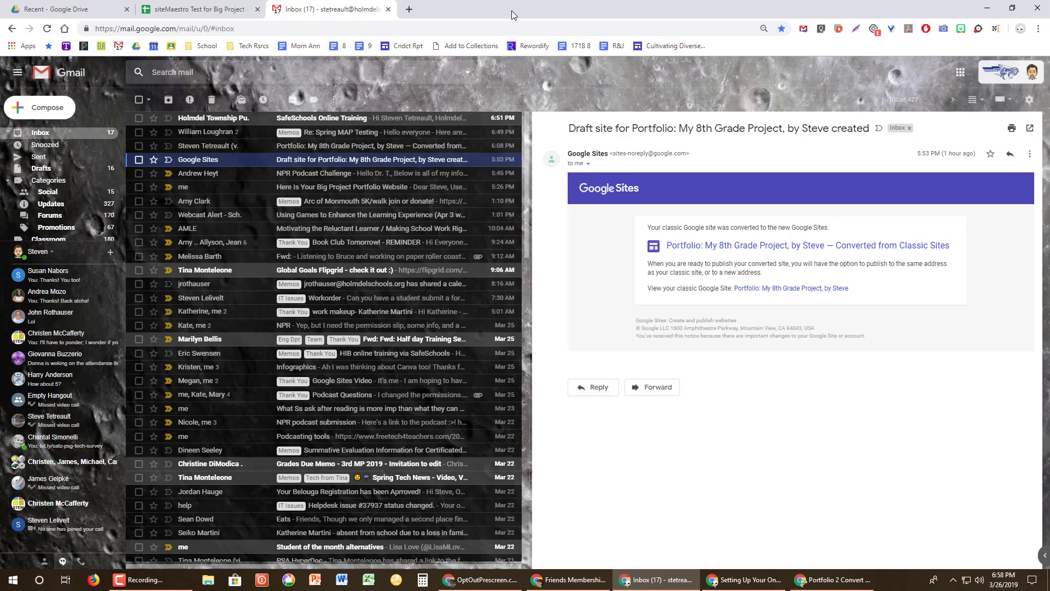
key("ctrl+shift+t")
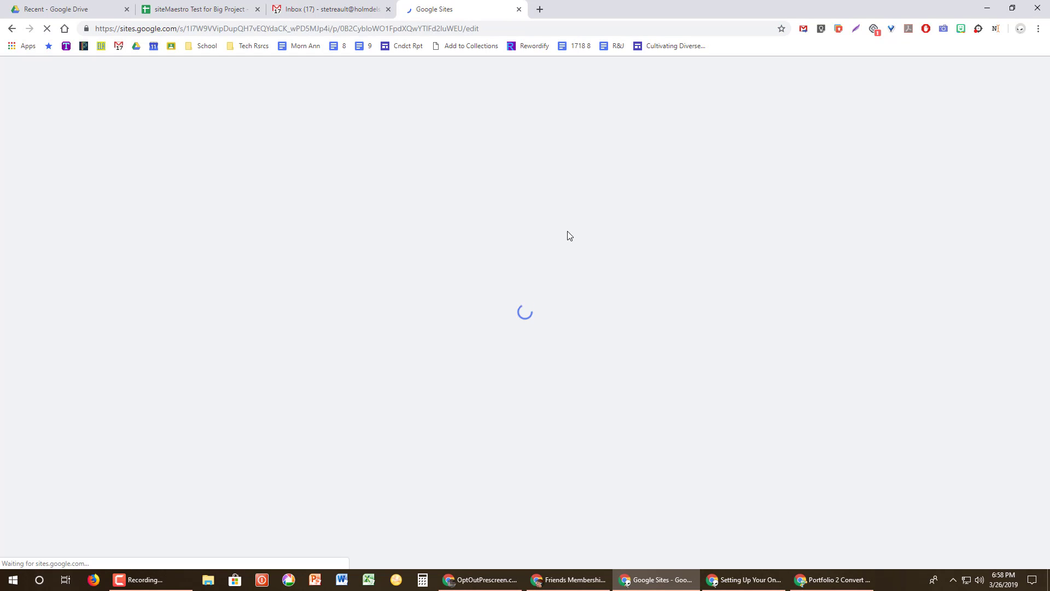